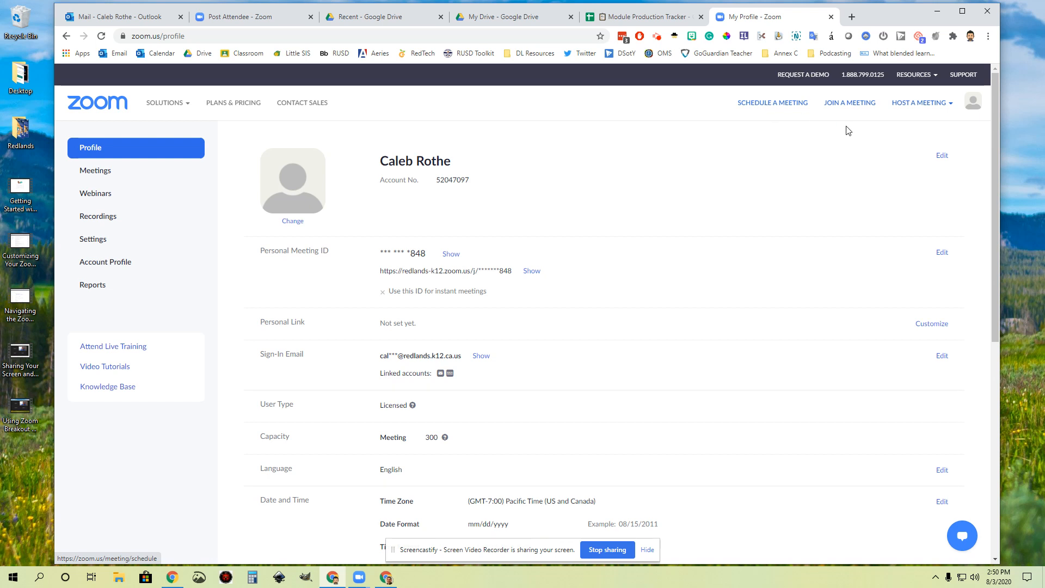
# Open the details of the upcoming Period 1 meeting and highlight its invite link
pyautogui.click(938, 109)
pyautogui.click(96, 171)
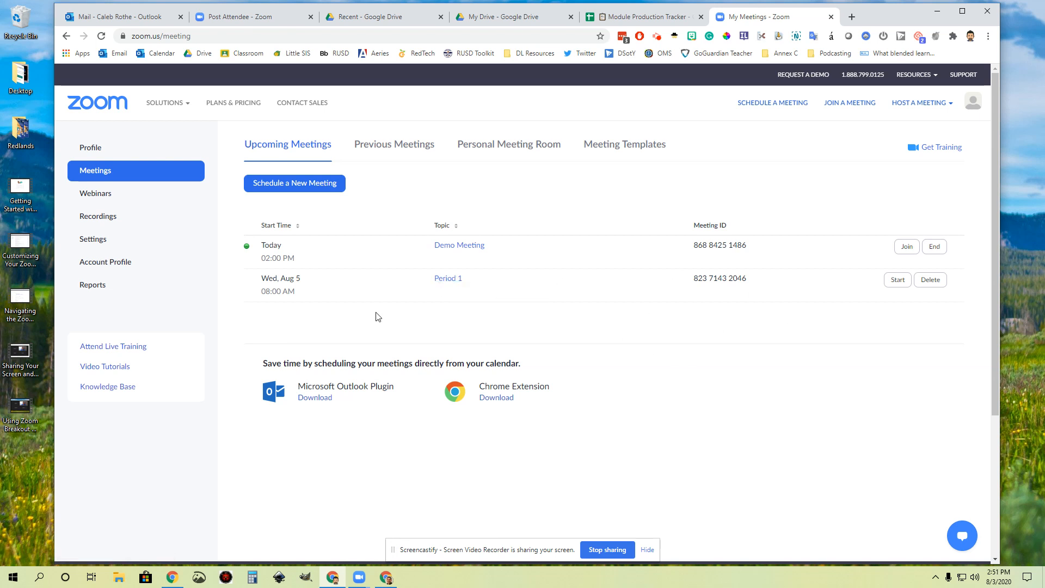
pyautogui.click(447, 283)
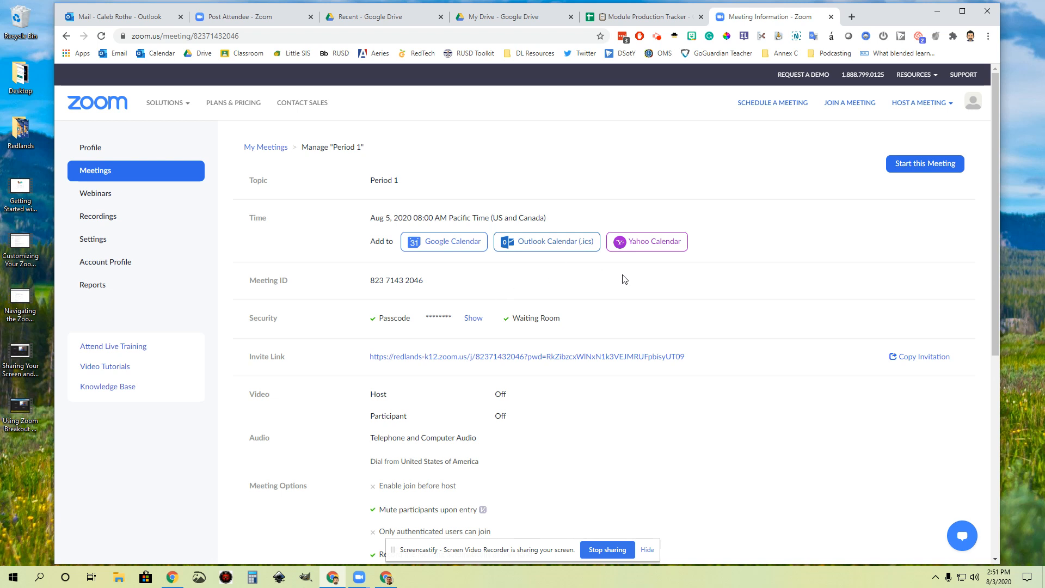
pyautogui.moveTo(364, 359); pyautogui.dragTo(684, 359)
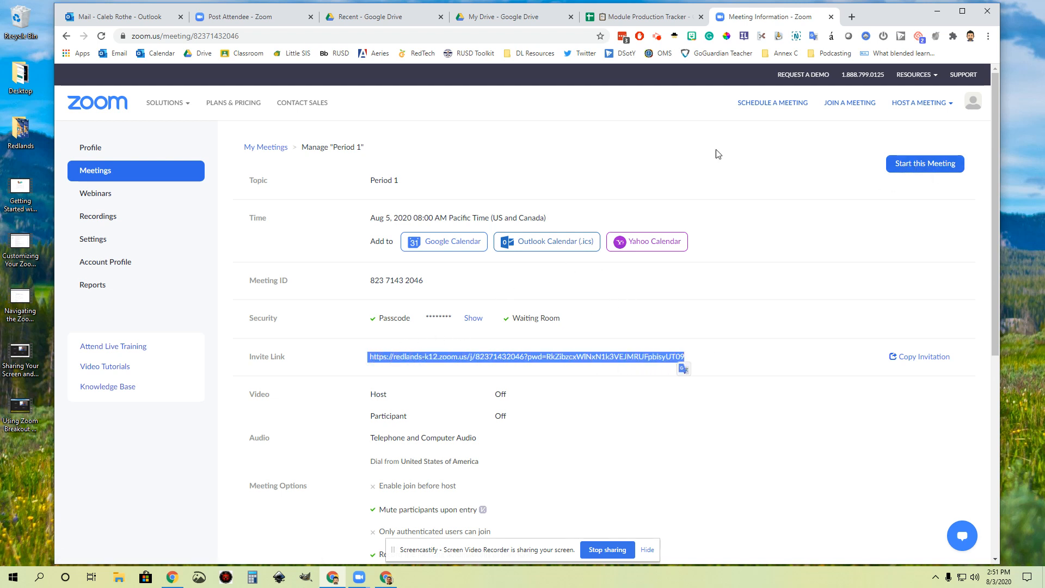
pyautogui.click(645, 152)
# Add a poll to the Period 1 meeting and title it "Today's Poll"
pyautogui.scroll(-5, 533, 321)
pyautogui.scroll(-2, 536, 320)
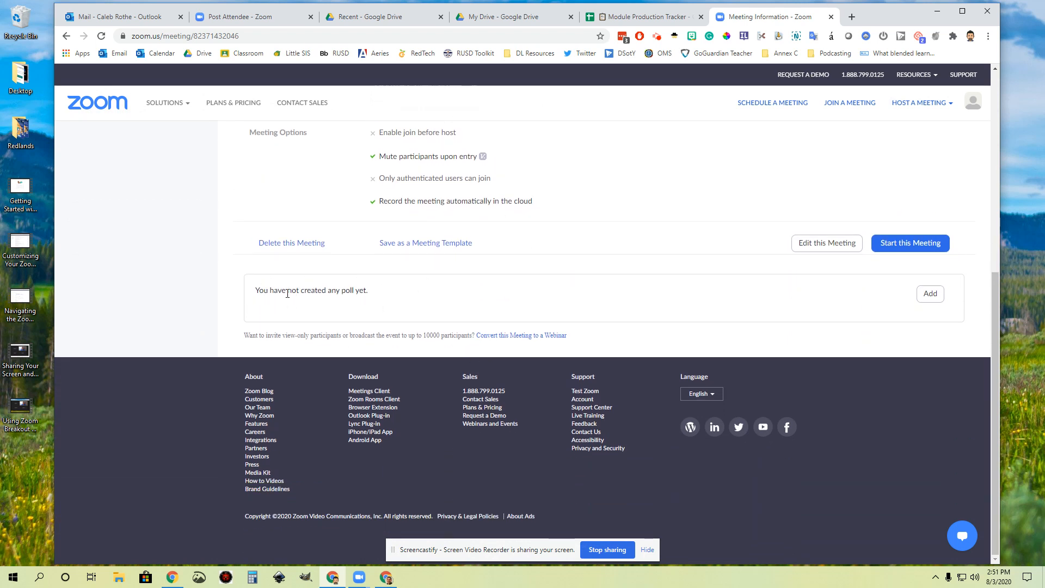
pyautogui.click(930, 295)
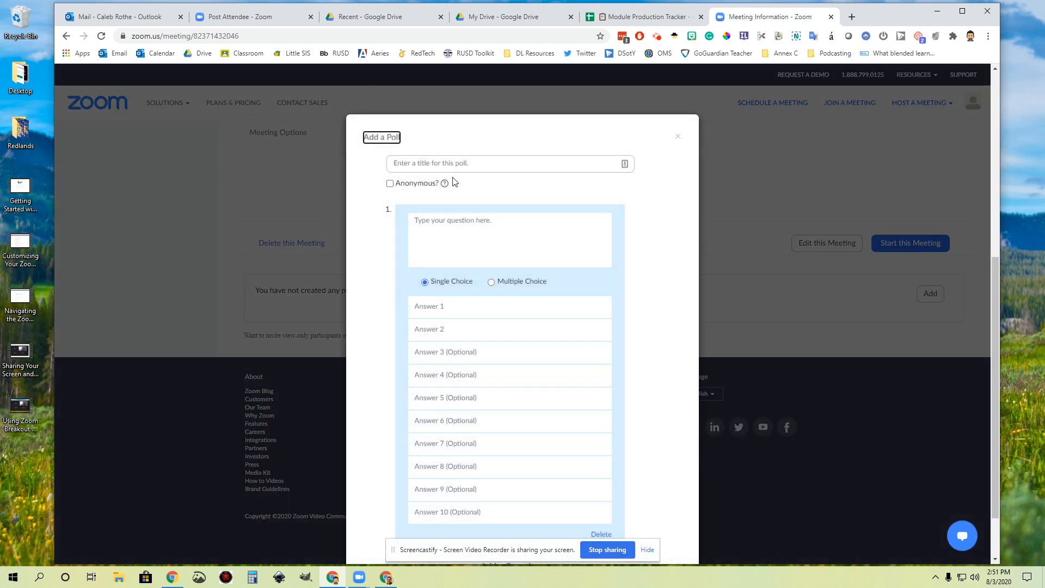
pyautogui.click(442, 166)
pyautogui.write("Today's Pool")
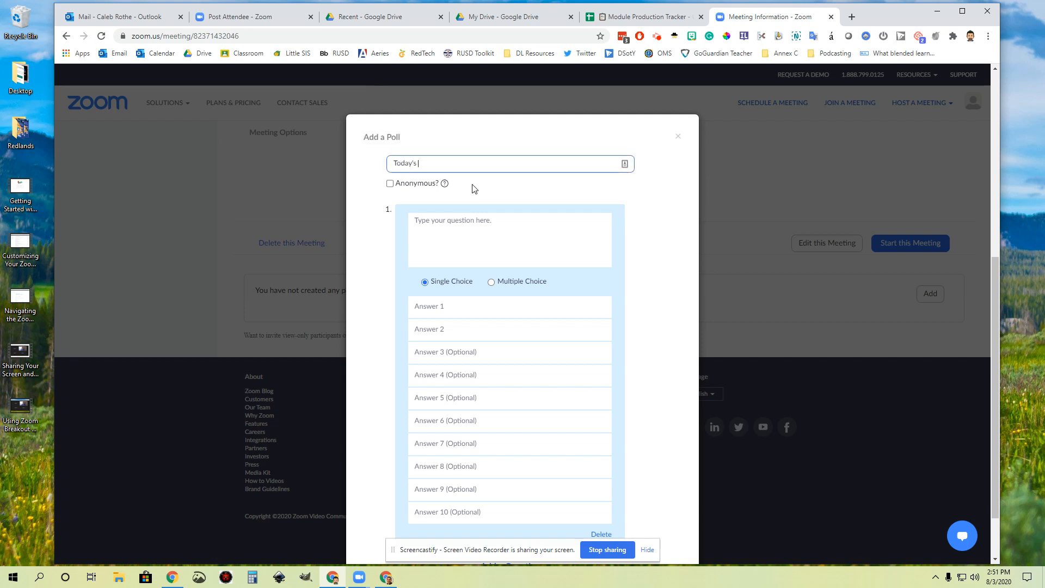
pyautogui.press('BackSpace')
pyautogui.write('ll')
# Enter "What's your favorite ice cream flavor?" as the first poll question
pyautogui.click(475, 239)
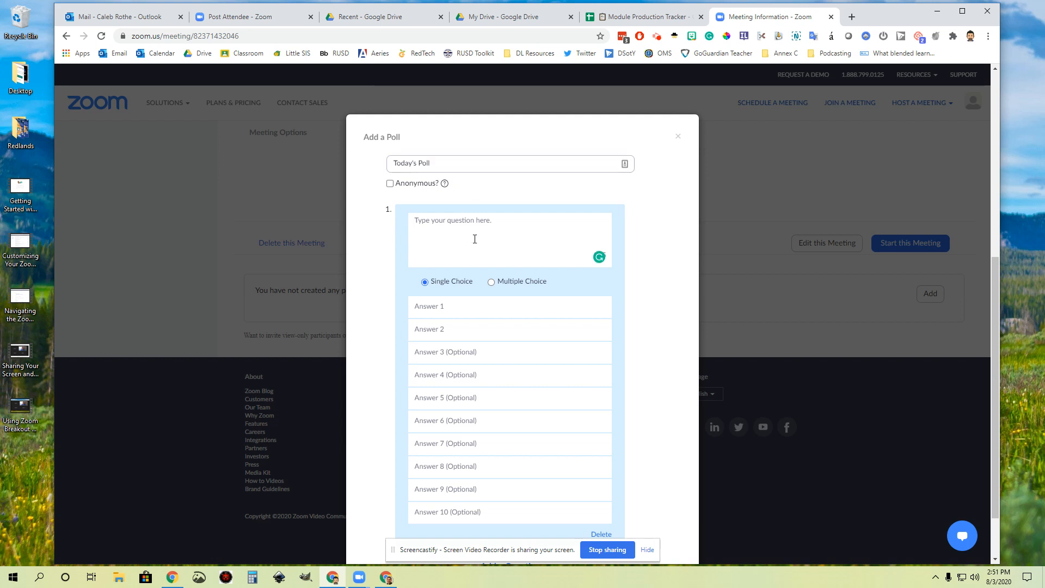
pyautogui.write('How')
pyautogui.press('BackSpace')
pyautogui.press('BackSpace')
pyautogui.write("What's your faviorite ice cream fal")
pyautogui.press('BackSpace')
pyautogui.press('BackSpace')
pyautogui.write('lavor?')
# Fill in Chocolate, Vanilla and Strawberry as the question's three answers
pyautogui.click(445, 308)
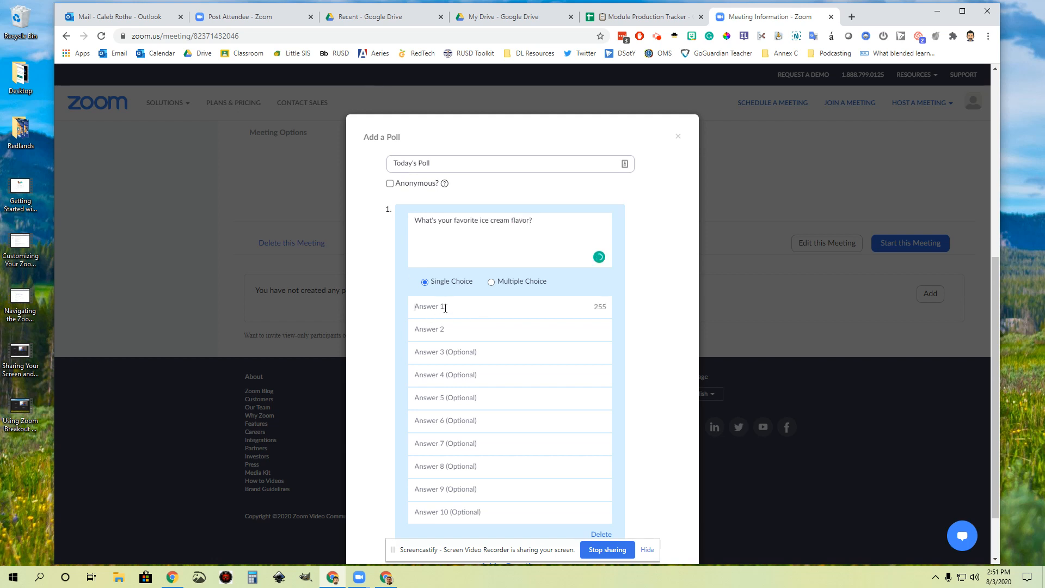
pyautogui.write('Chocolate')
pyautogui.press('Tab')
pyautogui.write('Vanilla')
pyautogui.press('Tab')
pyautogui.write('Straw')
pyautogui.write('bee')
pyautogui.write('rry')
# Review the completed ice cream poll and save it, moving the screen-sharing notice out of the way
pyautogui.click(670, 362)
pyautogui.scroll(-2, 432, 458)
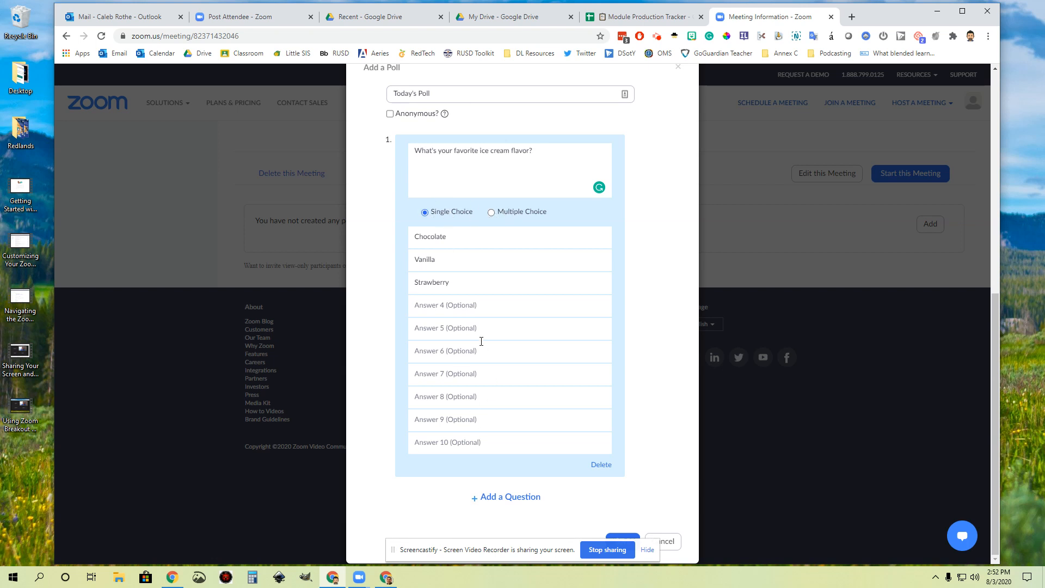
pyautogui.scroll(6, 531, 367)
pyautogui.scroll(-6, 547, 362)
pyautogui.moveTo(528, 540); pyautogui.dragTo(391, 530)
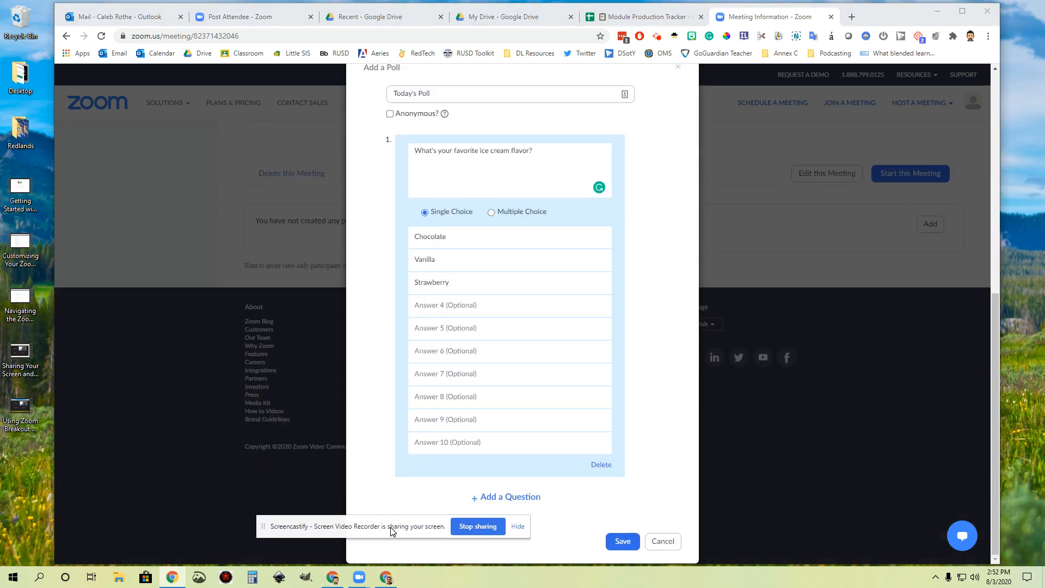
pyautogui.click(622, 541)
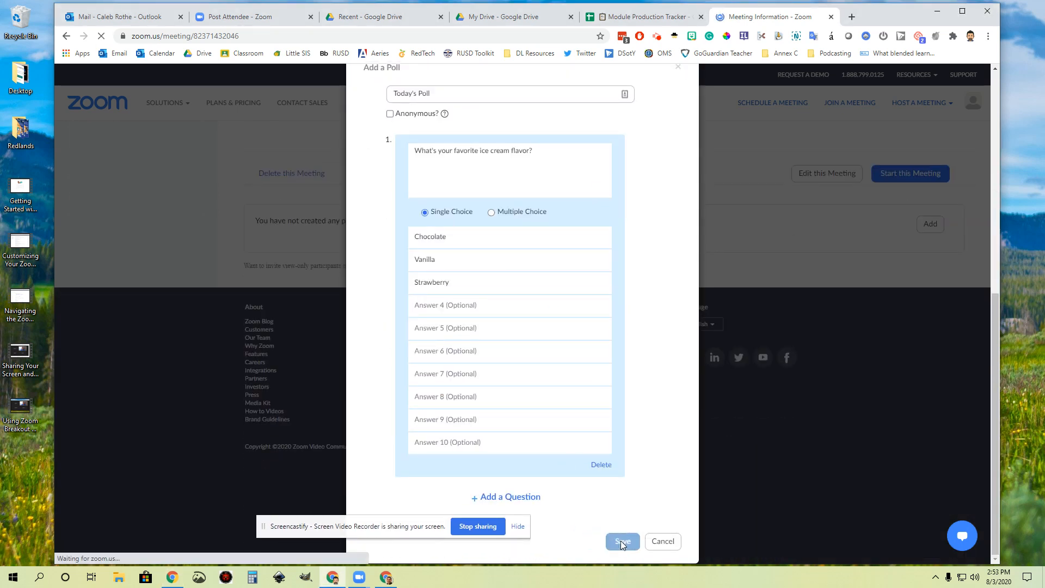
# Review the Period 1 meeting page with its saved poll and return to the list of upcoming meetings
pyautogui.scroll(2, 543, 240)
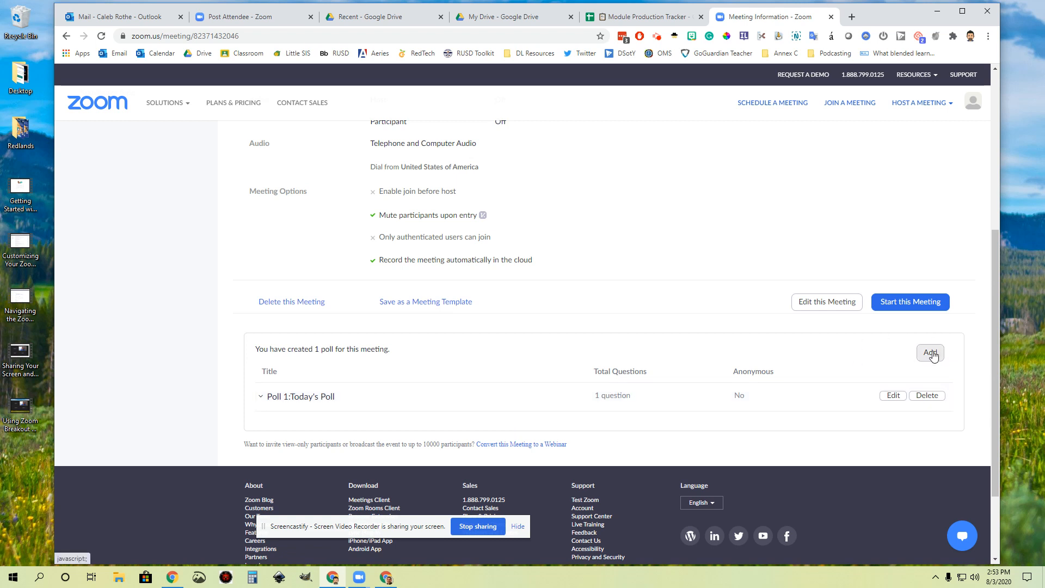
pyautogui.scroll(6, 577, 362)
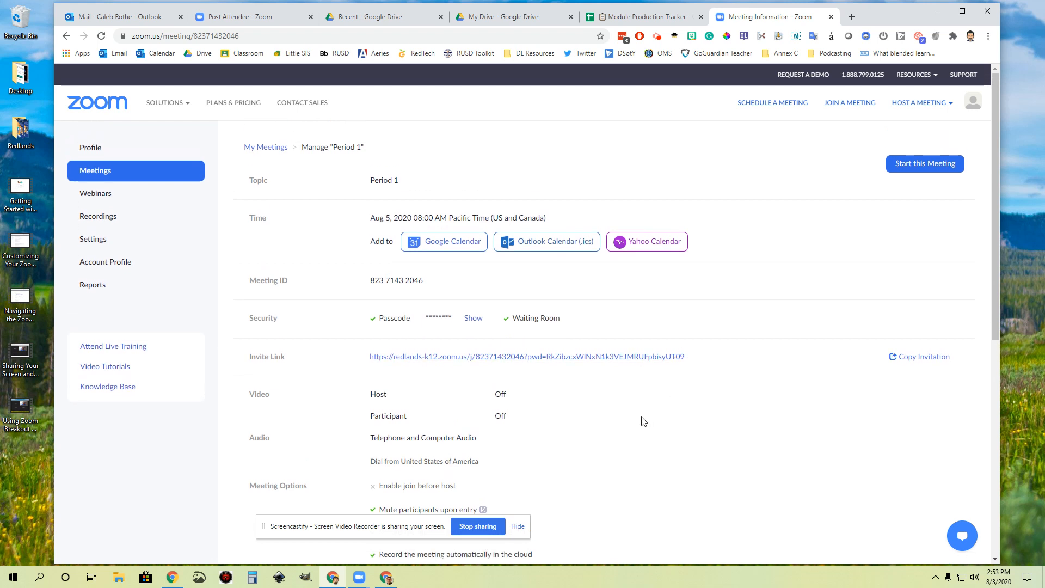
pyautogui.scroll(-6, 641, 420)
pyautogui.scroll(6, 401, 431)
pyautogui.scroll(-5, 481, 401)
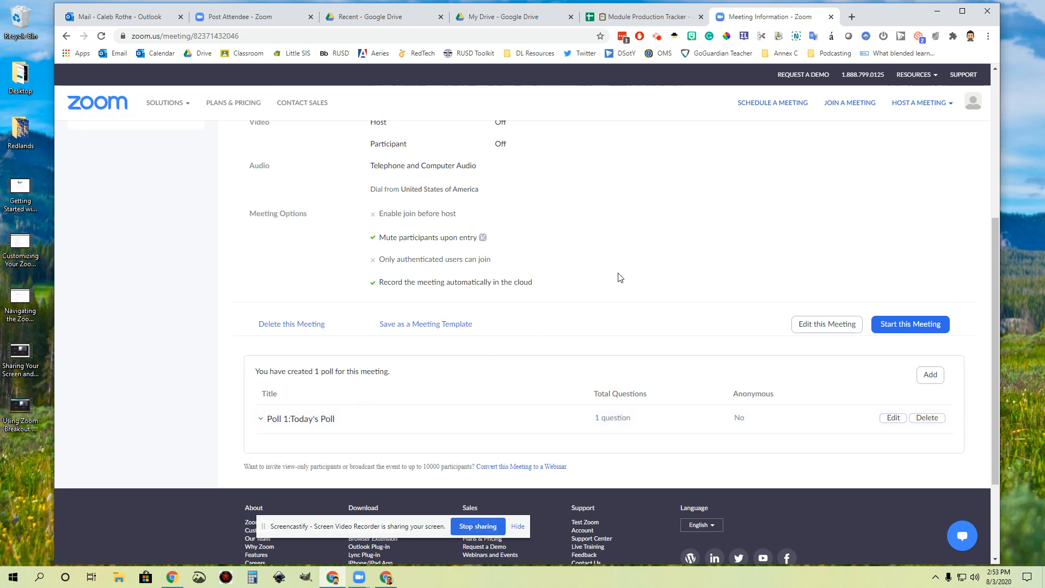
pyautogui.scroll(5, 619, 277)
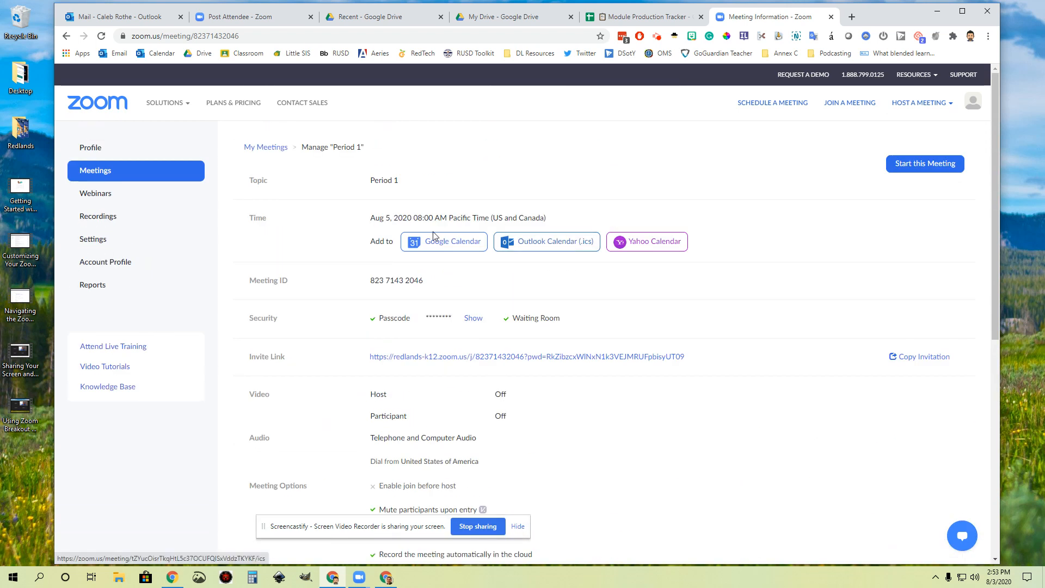
pyautogui.click(266, 148)
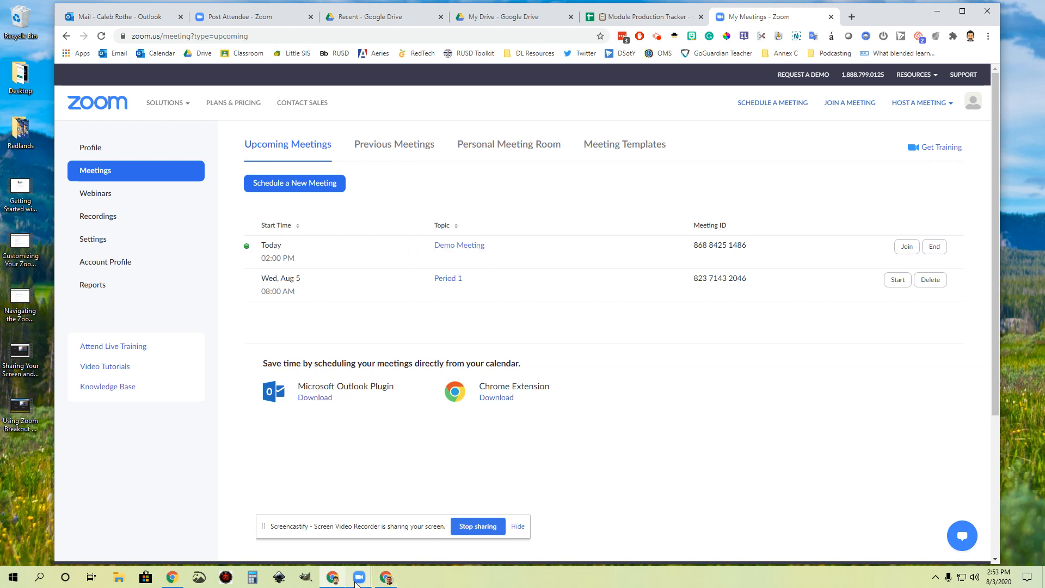
# Switch to the live Zoom meeting and open its polls for editing in the browser
pyautogui.moveTo(359, 576)
pyautogui.click(419, 501)
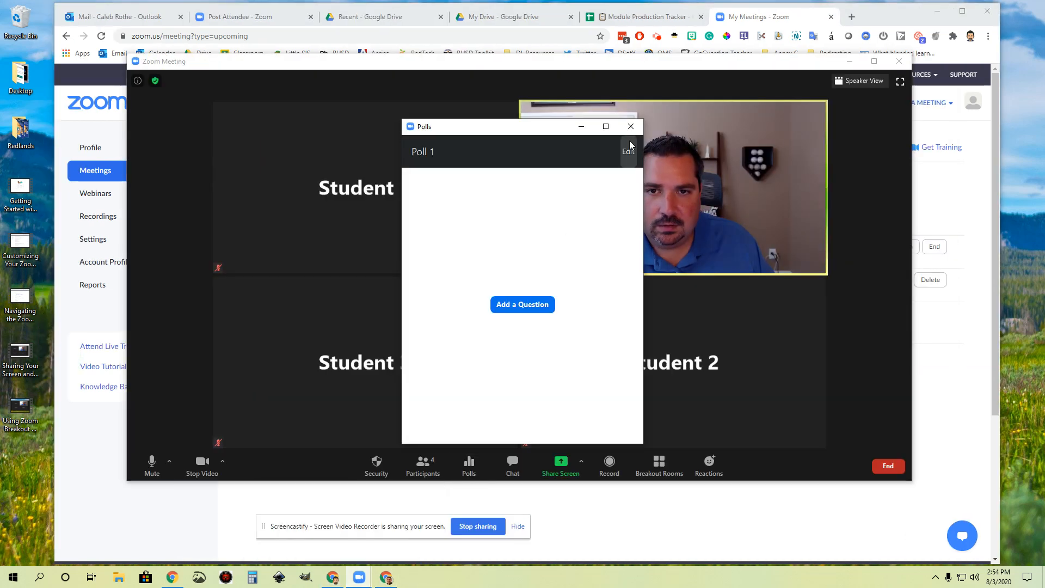
pyautogui.click(631, 126)
pyautogui.moveTo(527, 396)
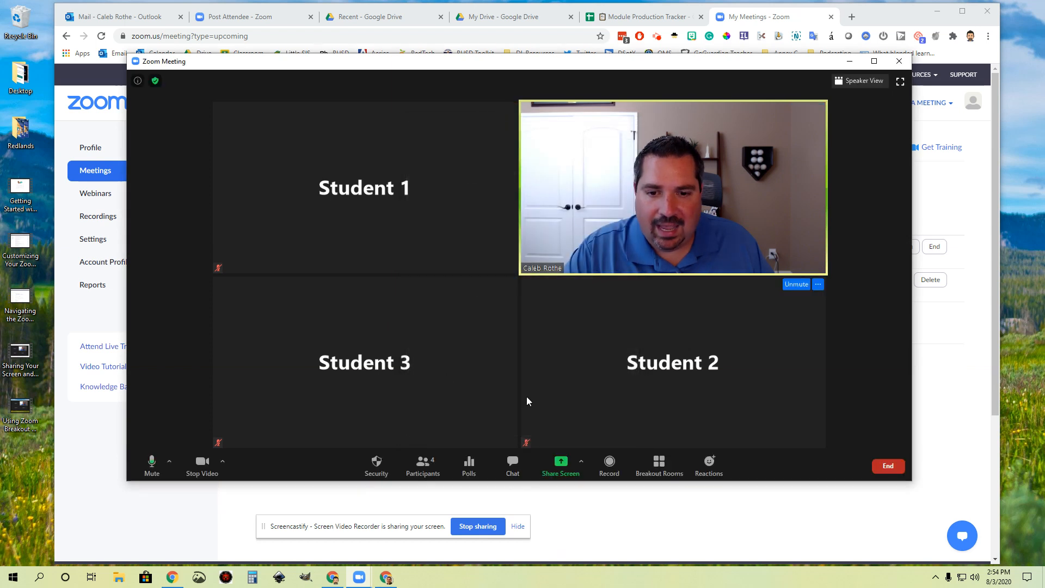
pyautogui.click(468, 463)
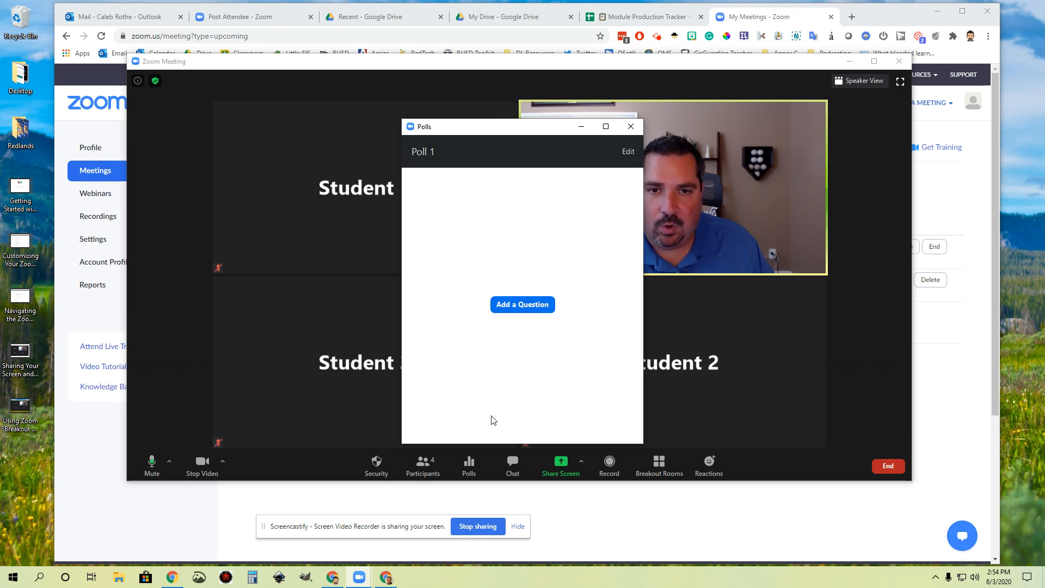
pyautogui.click(628, 151)
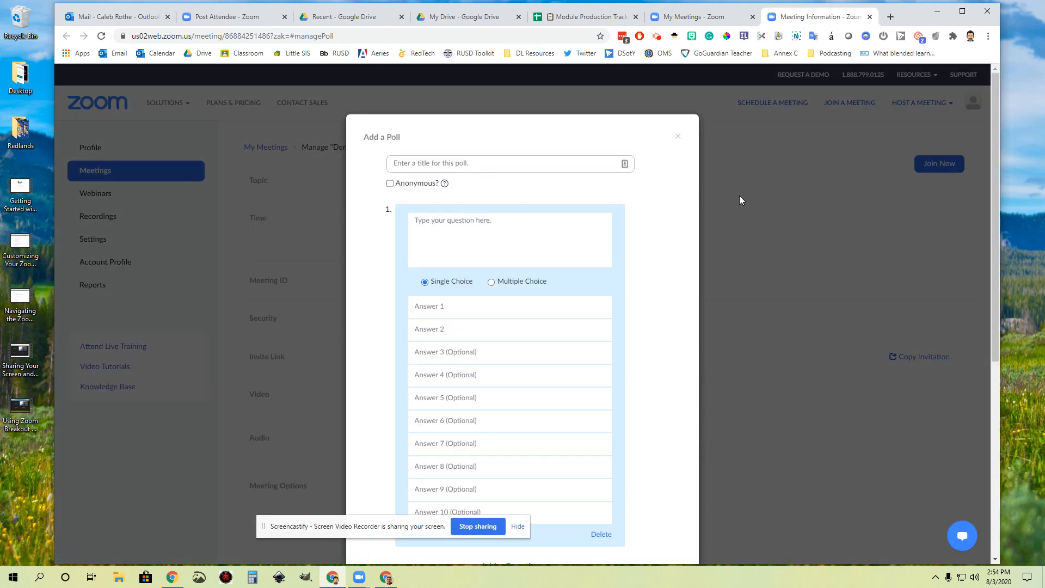
pyautogui.scroll(-3, 524, 396)
pyautogui.scroll(3, 525, 395)
# Title the live meeting's new poll "Poll 2"
pyautogui.click(450, 163)
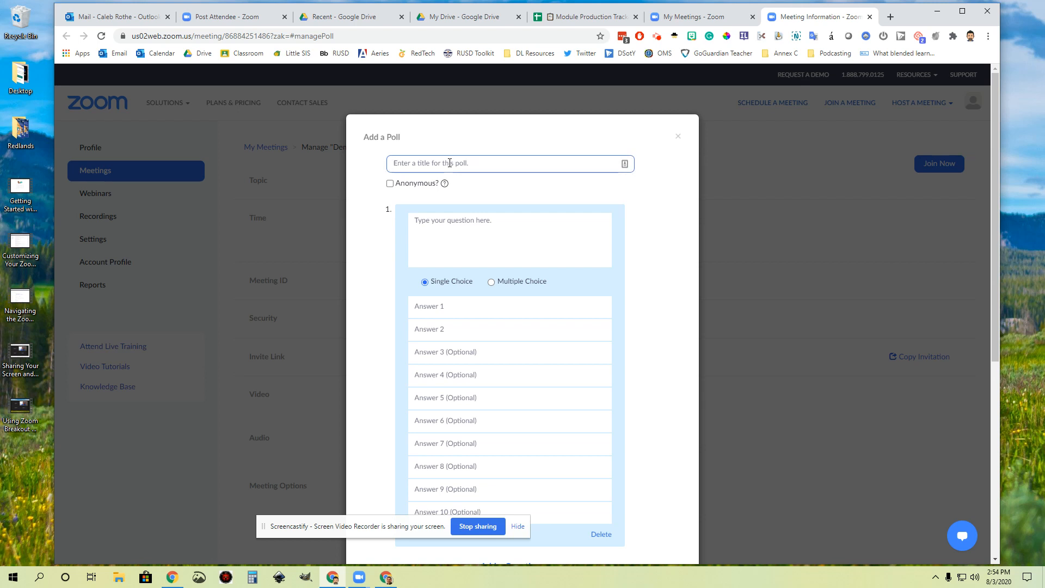
pyautogui.write('Best')
pyautogui.press('BackSpace')
pyautogui.press('BackSpace')
pyautogui.write('P')
# Enter the question "What's the best sport?" with the answers Baseball and Golf, and save the poll
pyautogui.click(450, 237)
pyautogui.write('W')
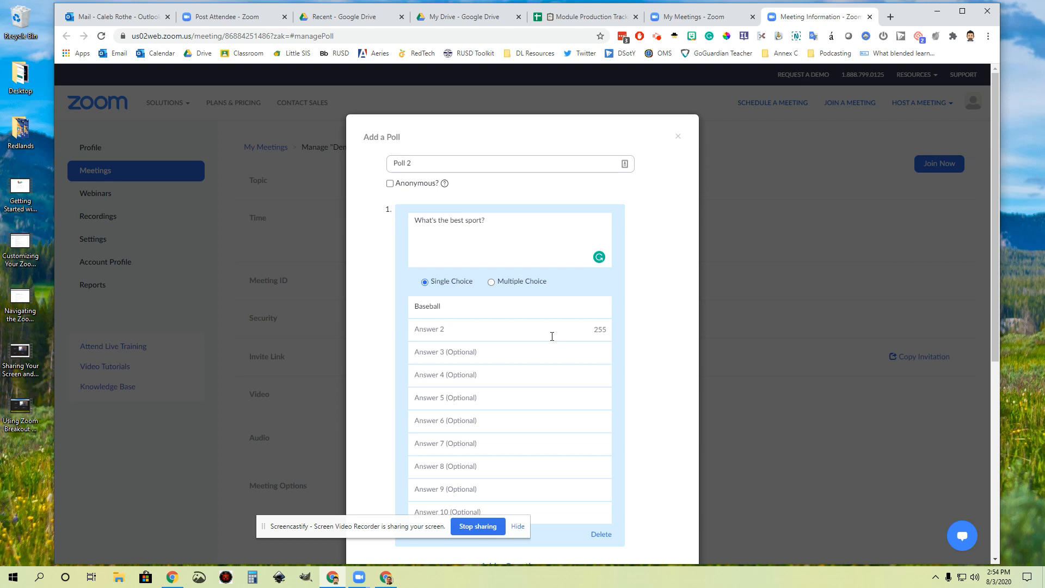
pyautogui.scroll(-3, 553, 337)
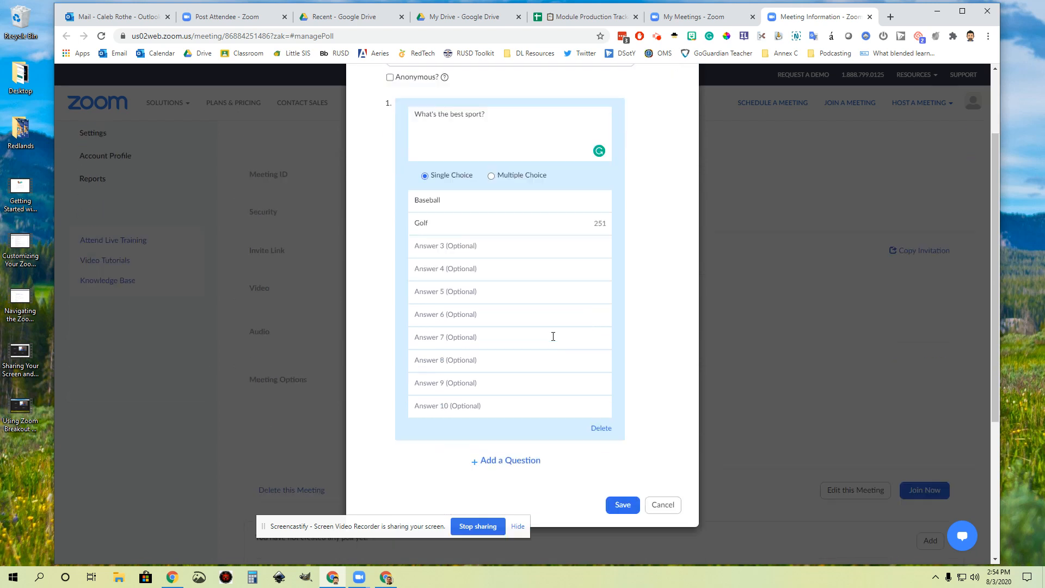
pyautogui.click(612, 449)
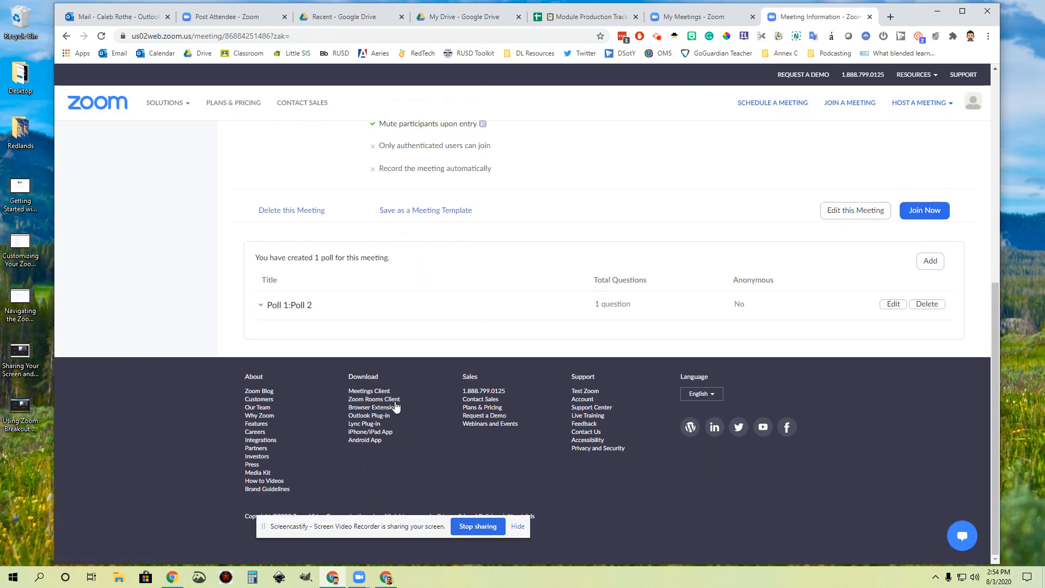
# Switch back to the live Zoom meeting, launch the best sport poll and end the polling after the attendees vote
pyautogui.moveTo(365, 576)
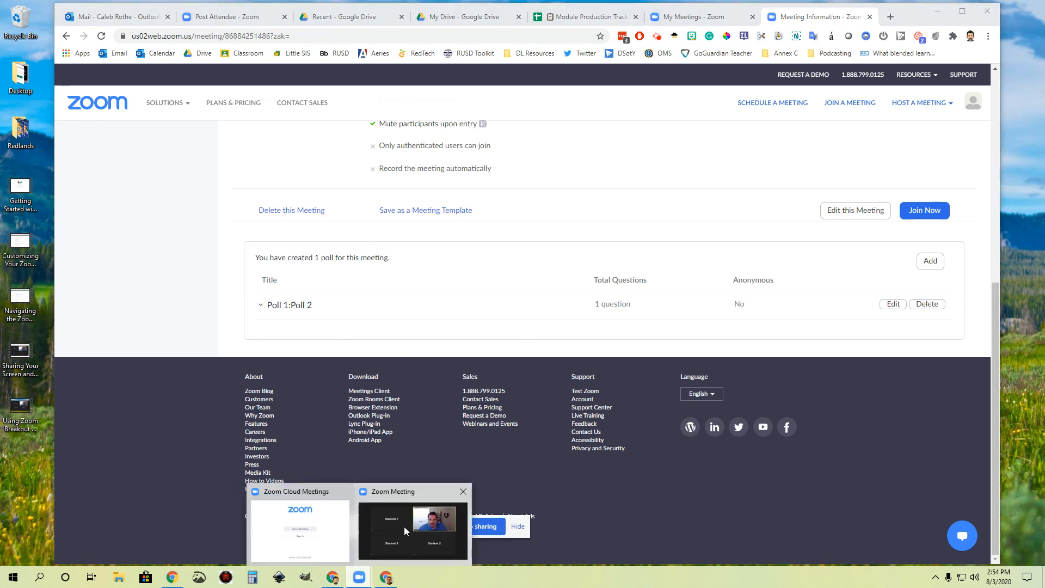
pyautogui.click(404, 527)
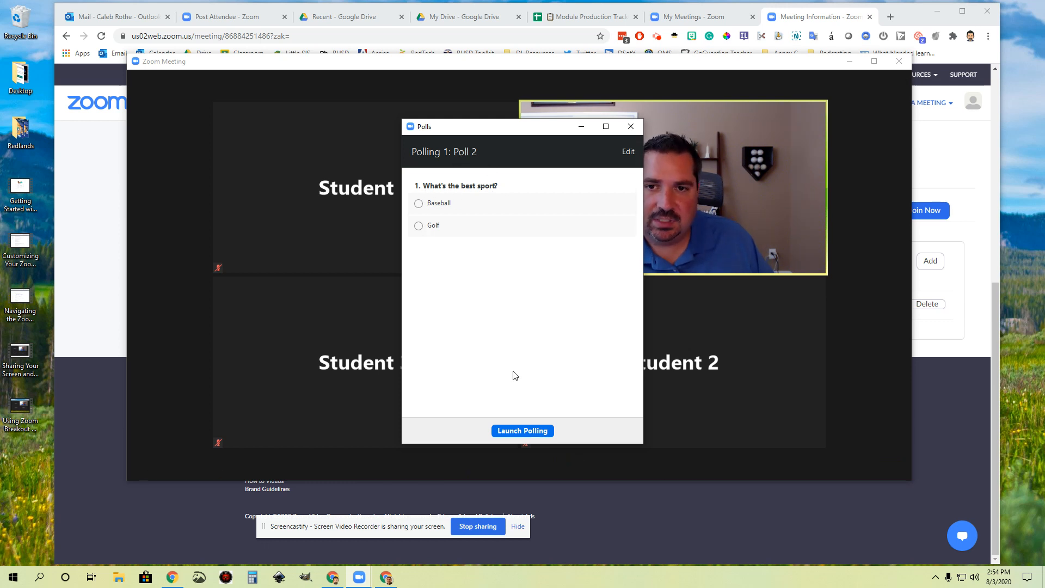
pyautogui.click(522, 431)
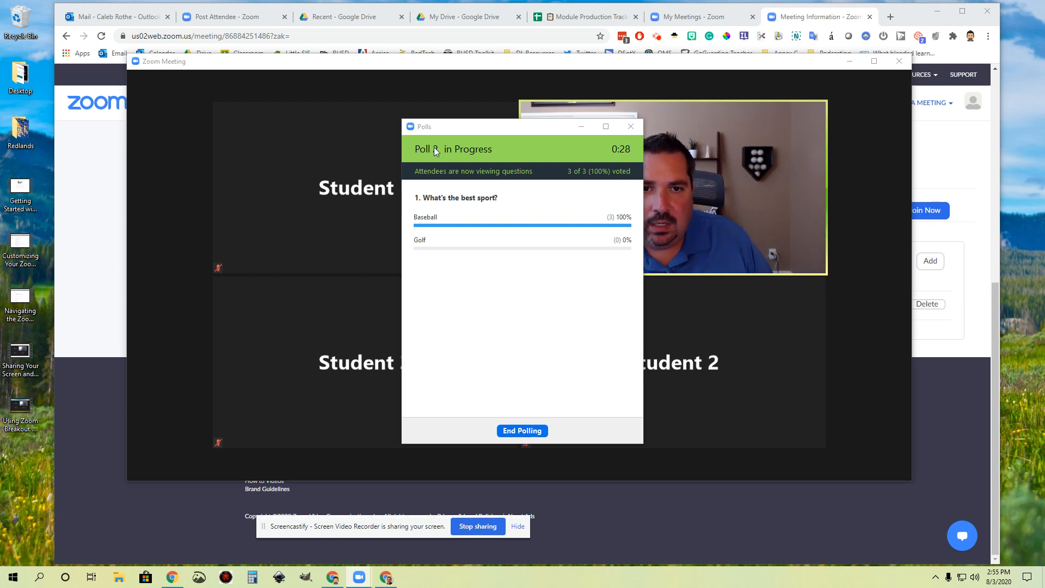
pyautogui.click(526, 433)
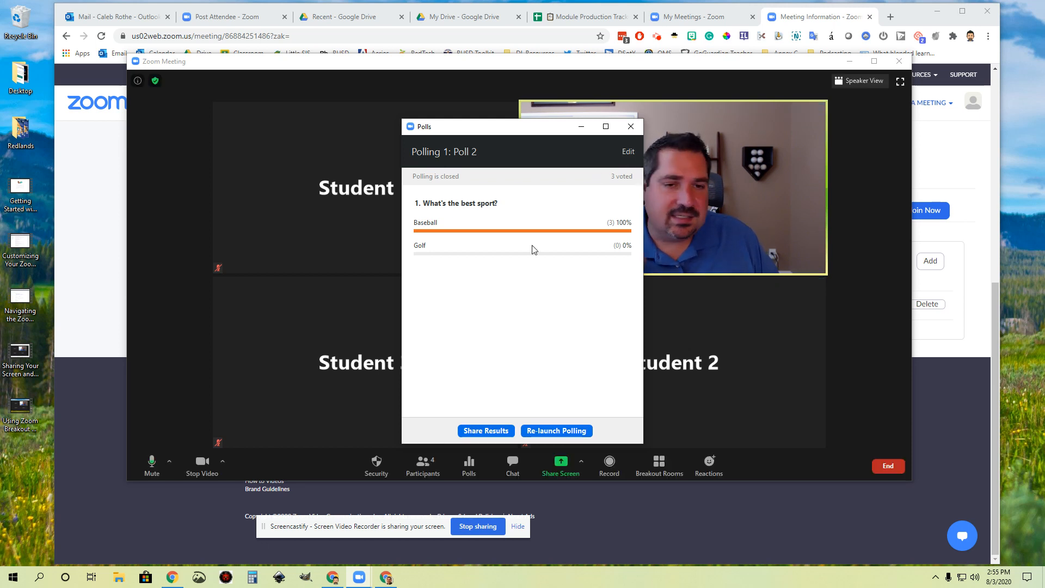
# Share the poll results with the attendees, stop sharing them and close the polls window
pyautogui.click(486, 430)
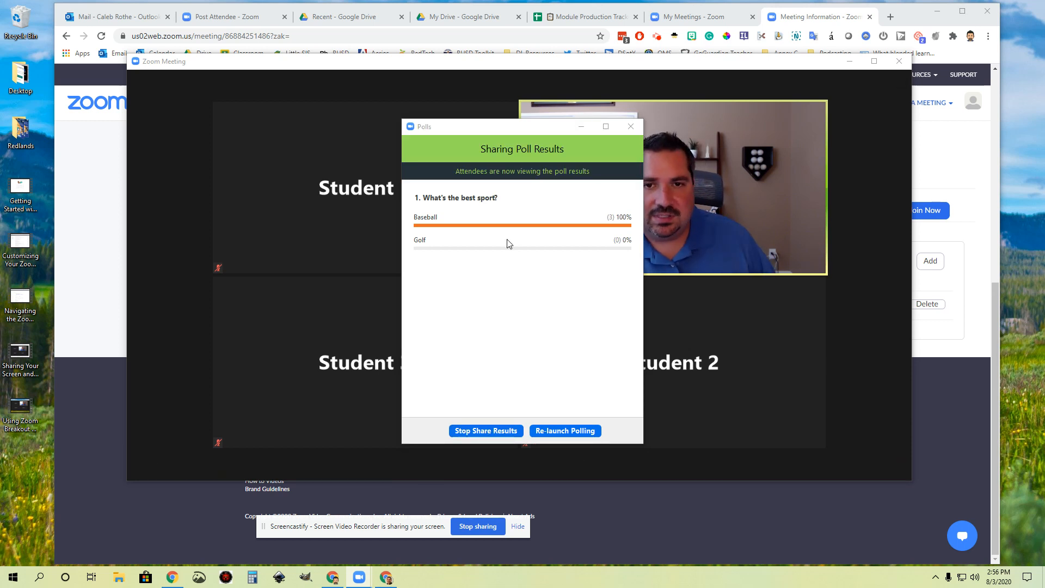
pyautogui.moveTo(539, 121); pyautogui.dragTo(518, 111)
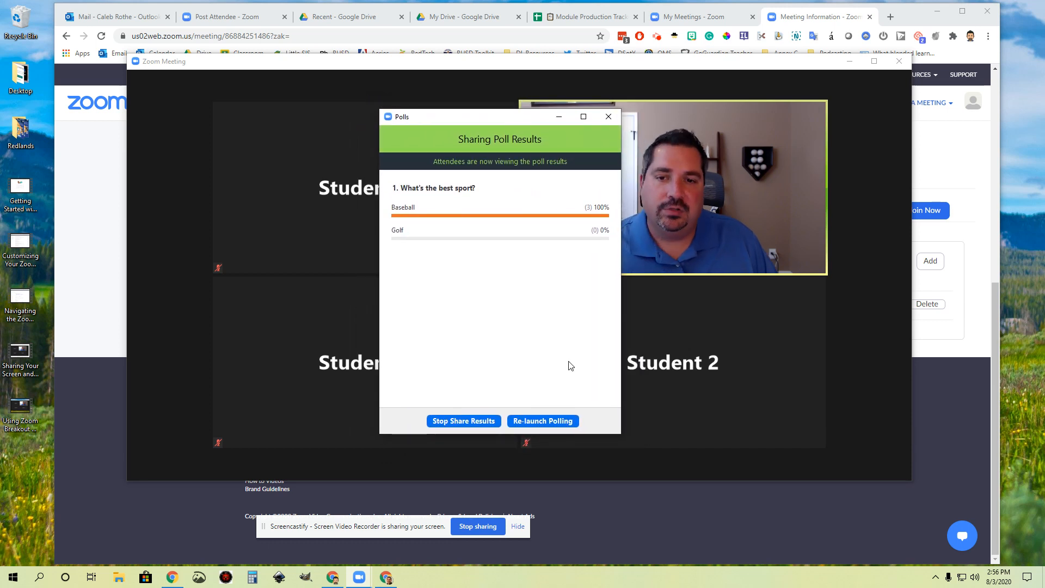
pyautogui.click(460, 424)
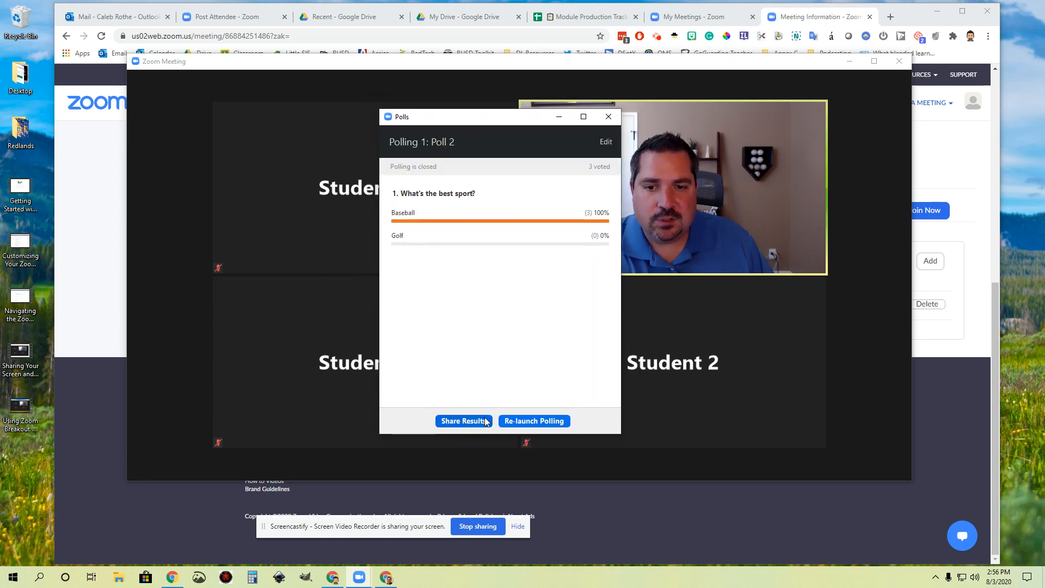
pyautogui.click(609, 116)
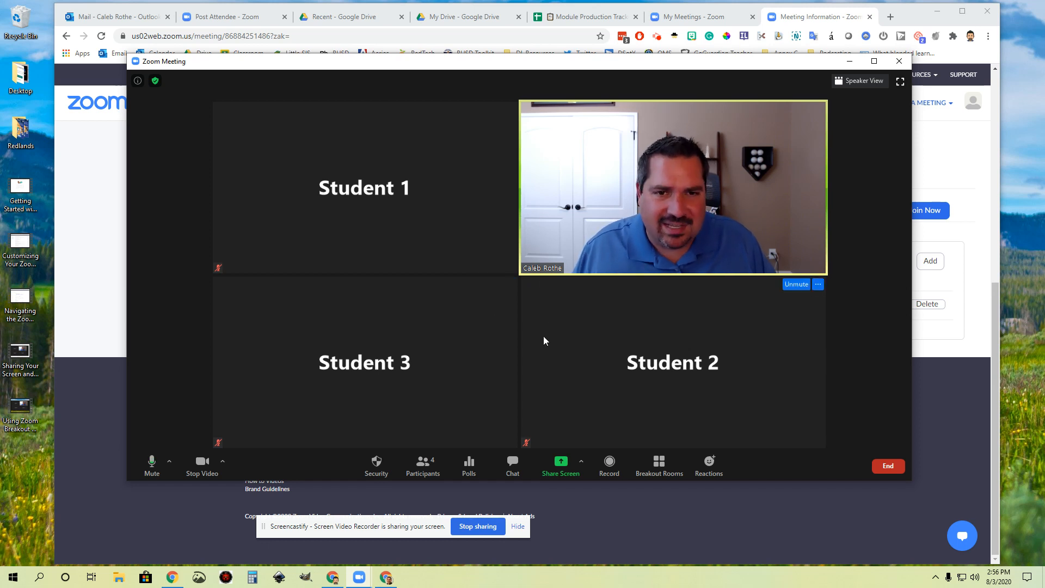
# Reopen the closed poll in the meeting and switch to the Demo Meeting page in Chrome to view its details
pyautogui.click(471, 470)
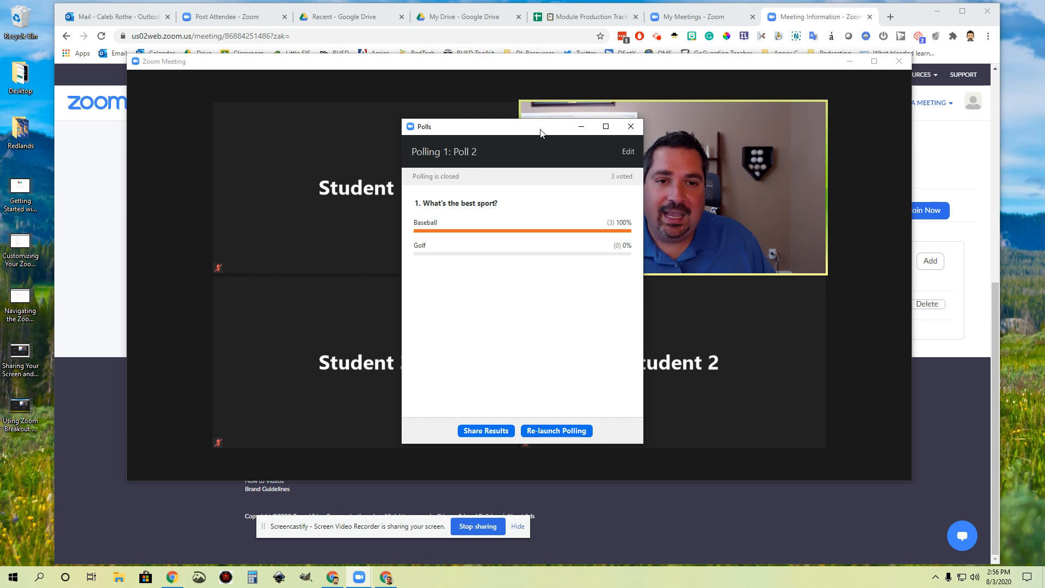
pyautogui.click(826, 18)
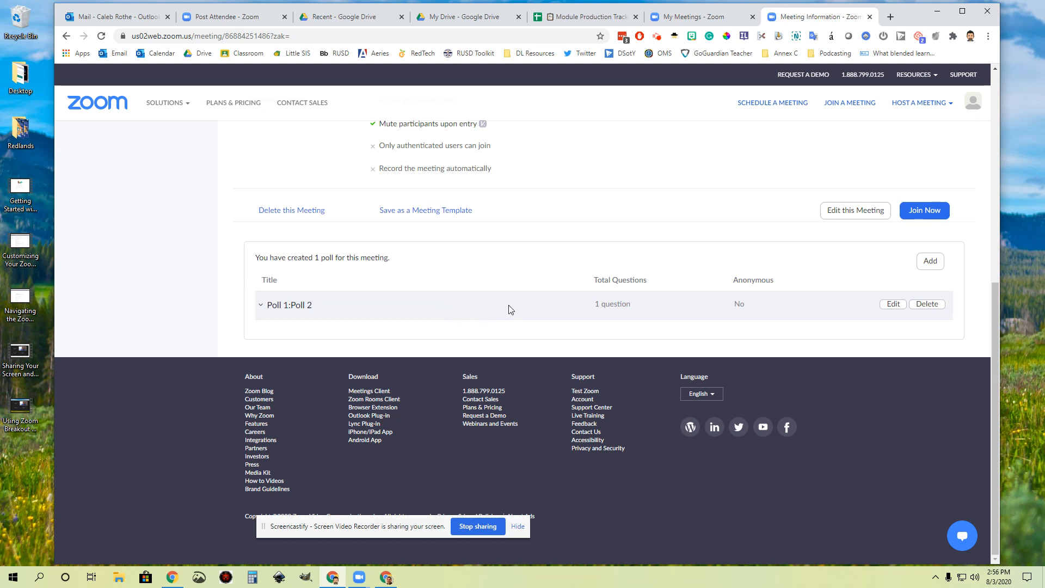
pyautogui.scroll(7, 516, 305)
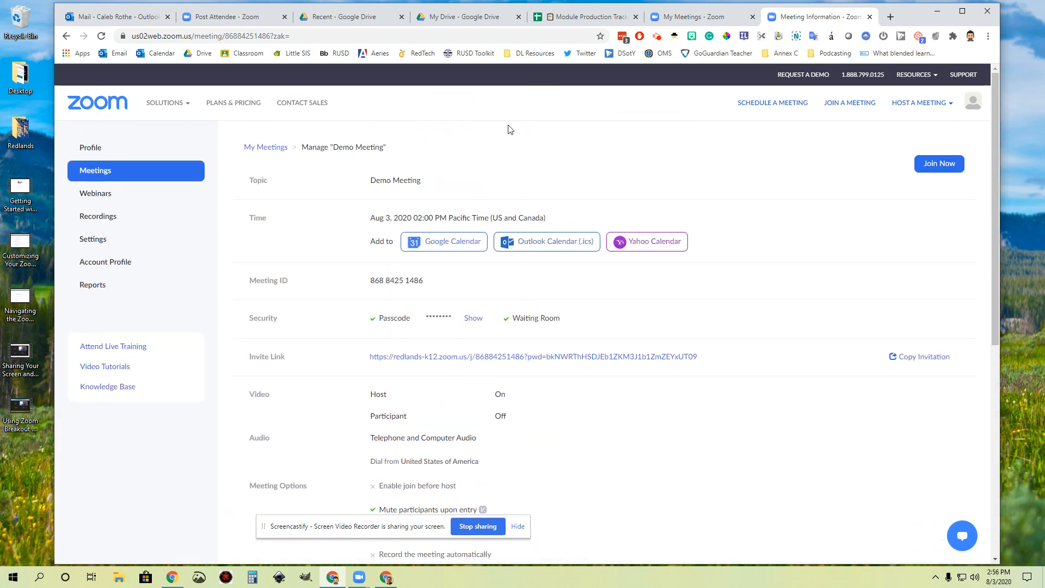